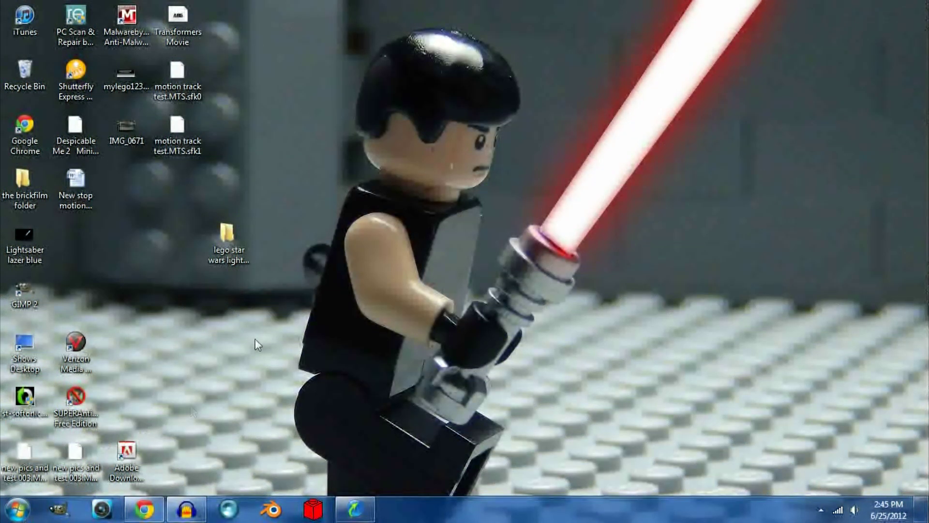
# - In the lego star wars light saber battle folder, open DSC00185 with gimp-2.6
pyautogui.doubleClick(228, 261)
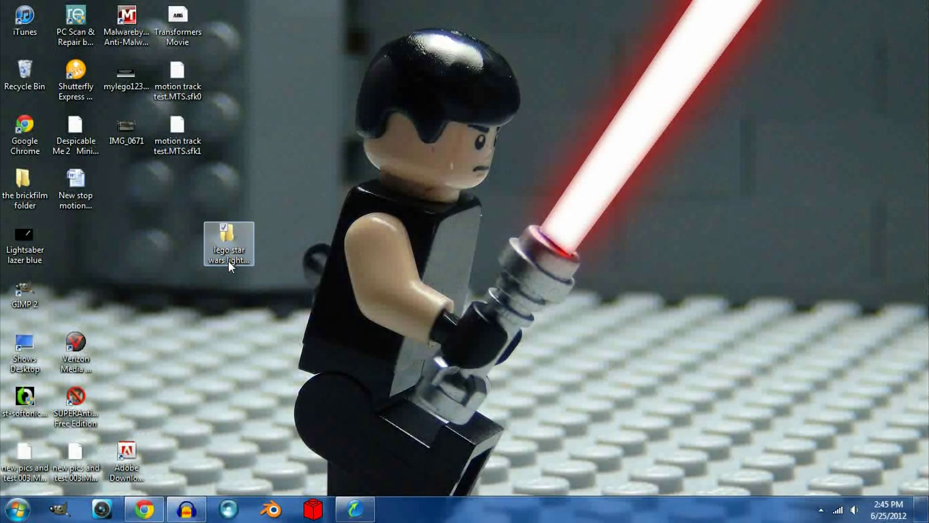
pyautogui.scroll(-7, 481, 361)
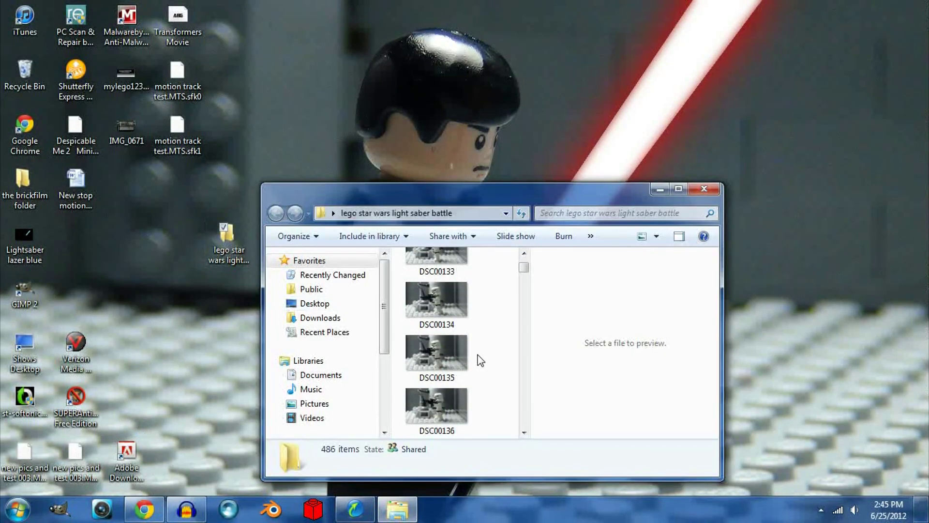
pyautogui.scroll(-6, 480, 360)
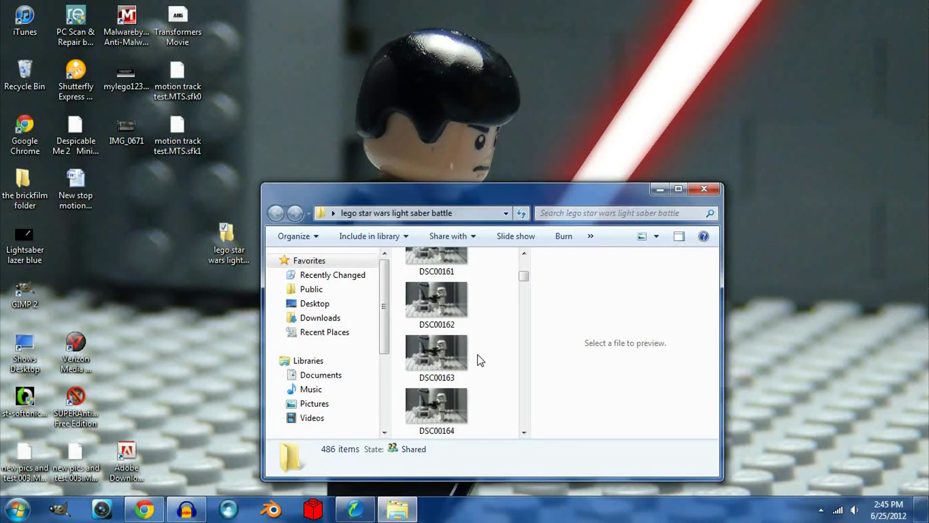
pyautogui.scroll(-2, 480, 360)
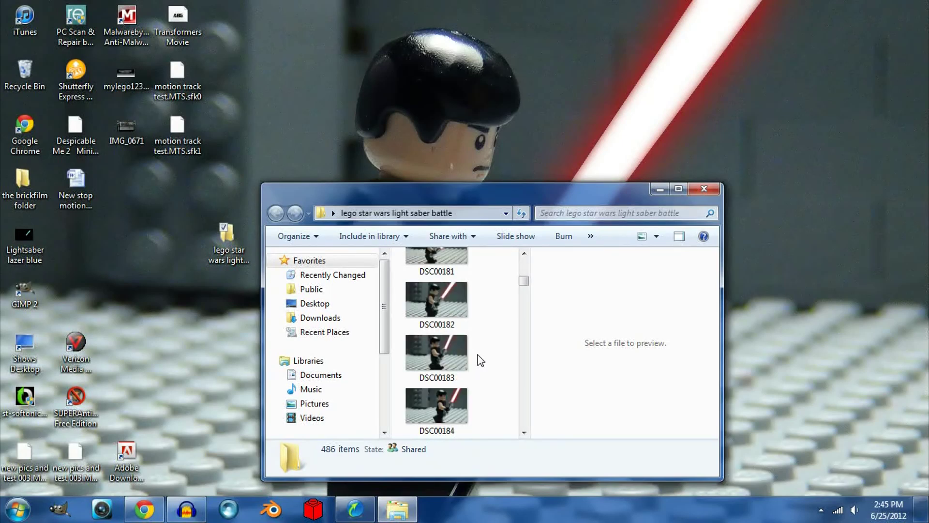
pyautogui.click(452, 369)
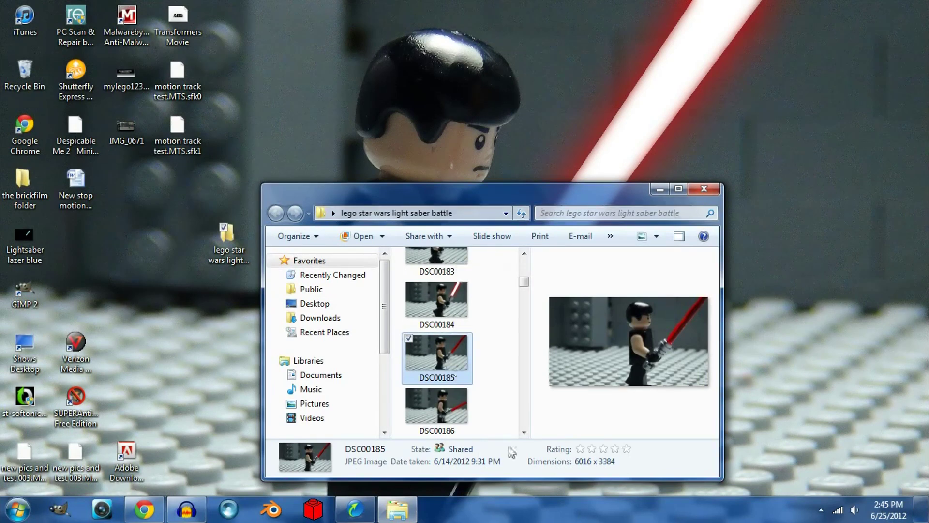
pyautogui.moveTo(437, 371)
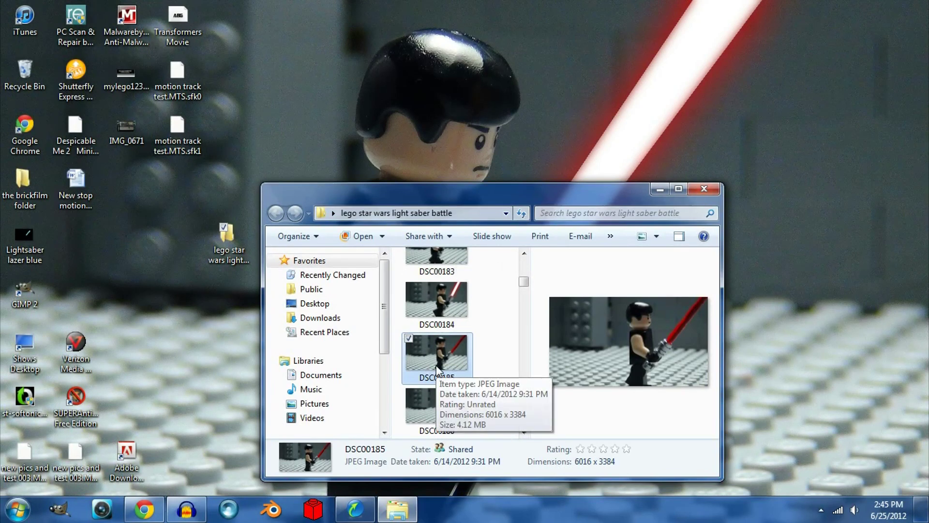
pyautogui.rightClick(440, 364)
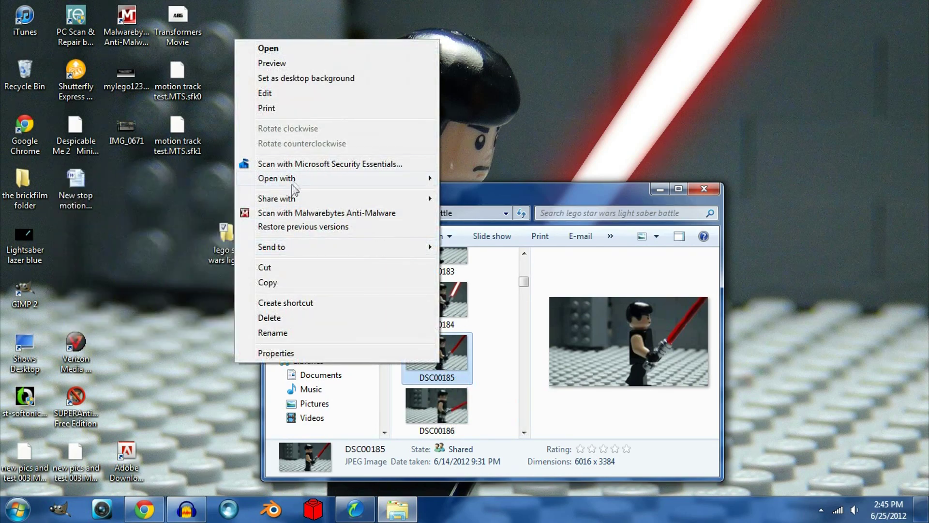
pyautogui.moveTo(291, 180)
pyautogui.click(198, 178)
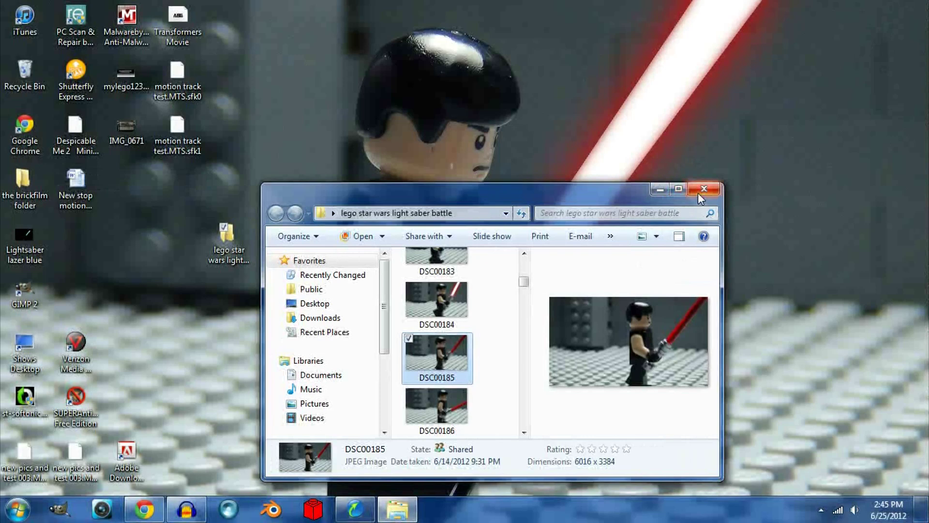
pyautogui.scroll(3, 435, 358)
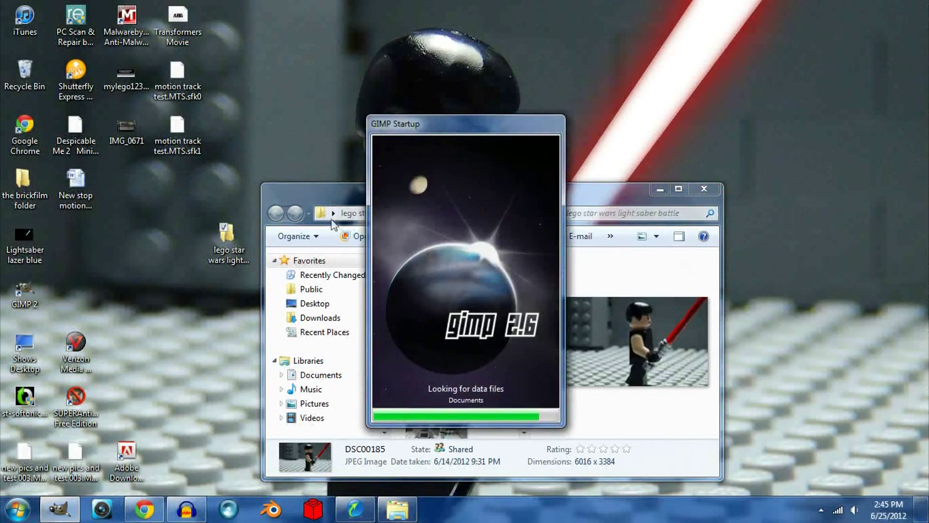
# - Close the Explorer window and maximize the DSC00185.JPG image window
pyautogui.click(333, 224)
pyautogui.scroll(-5, 466, 347)
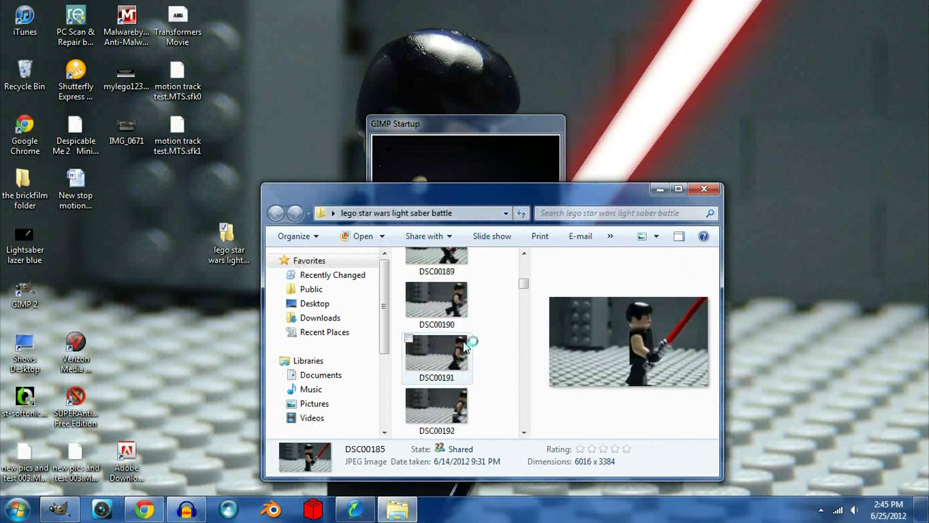
pyautogui.scroll(8, 465, 345)
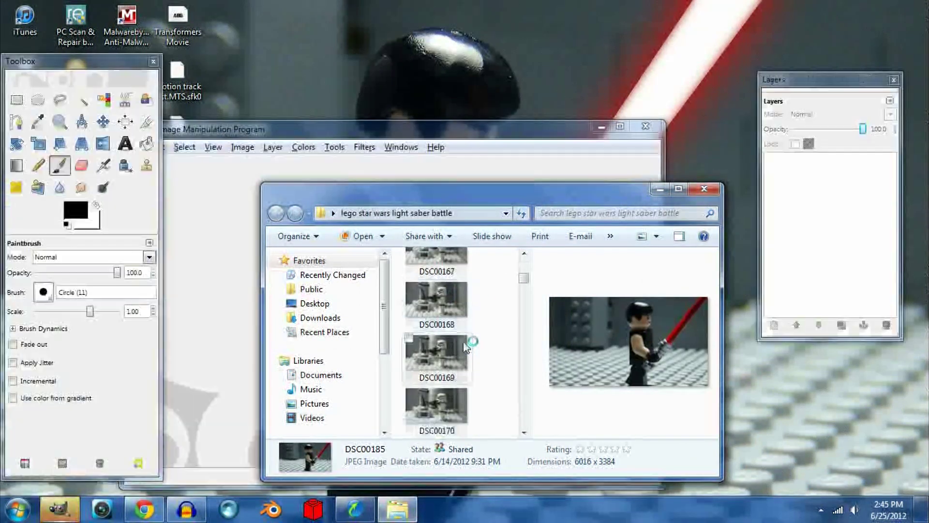
pyautogui.scroll(-20, 463, 341)
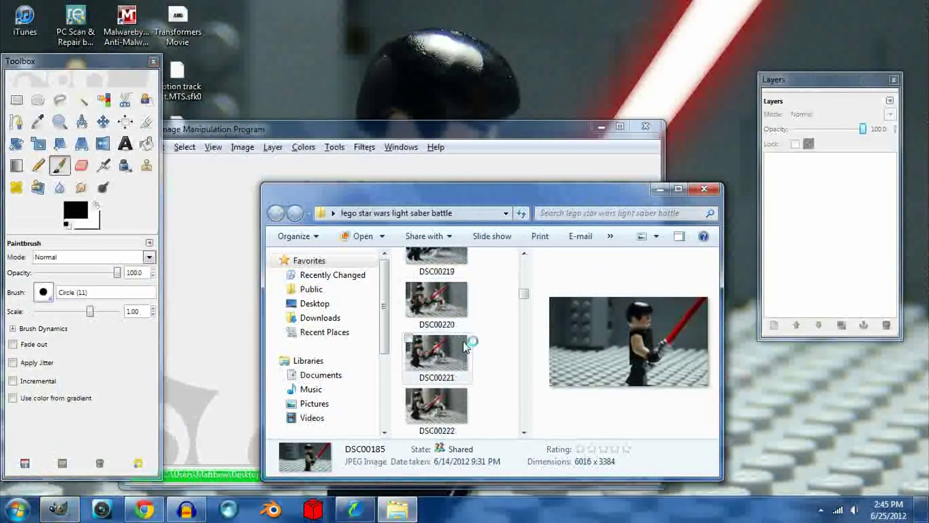
pyautogui.scroll(3, 413, 300)
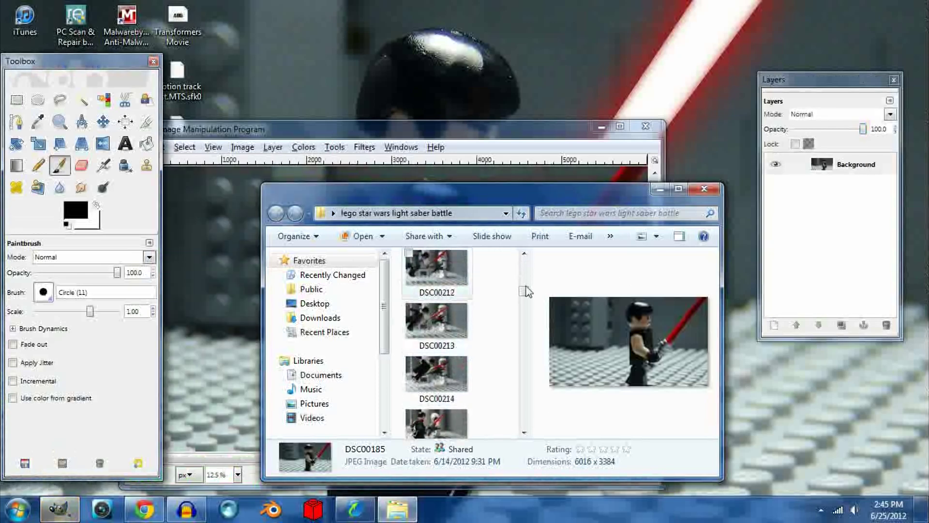
pyautogui.click(705, 189)
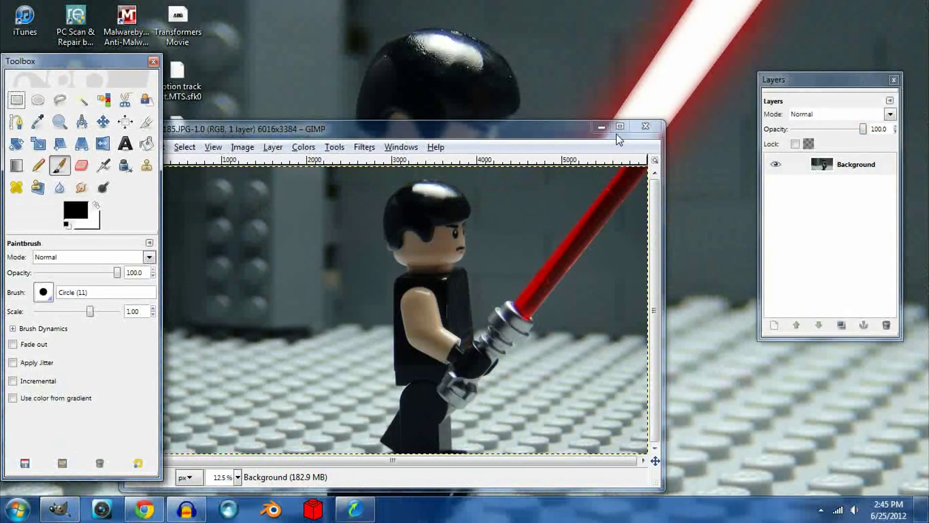
pyautogui.click(614, 131)
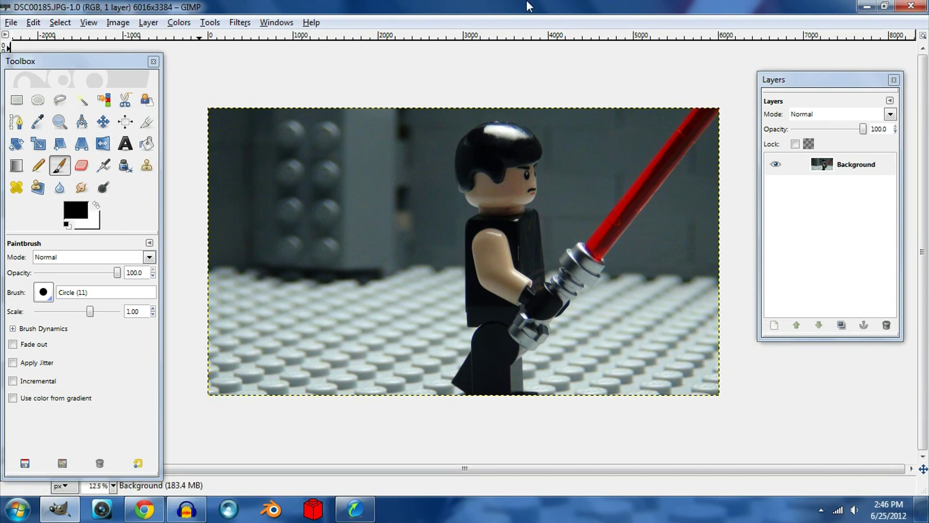
# - Add a transparent New Layer above Background and make it the active layer
pyautogui.click(776, 327)
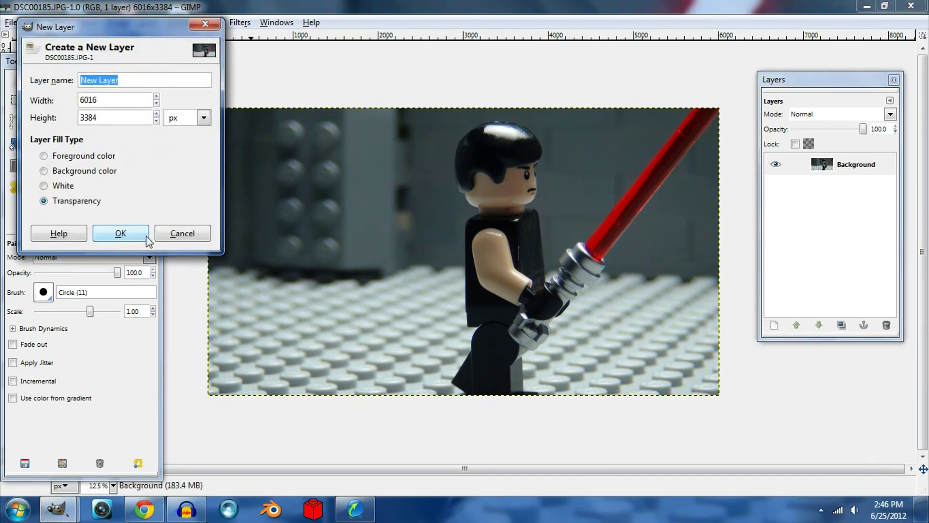
pyautogui.click(135, 234)
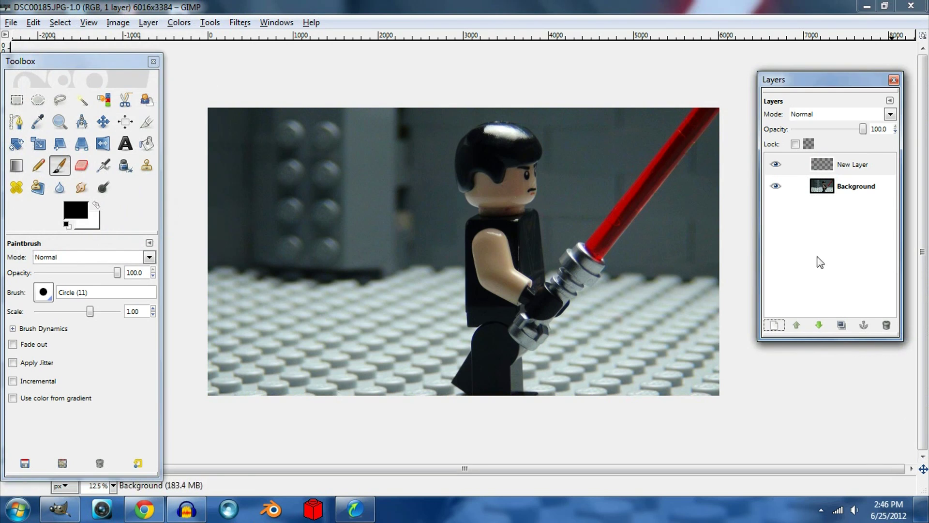
pyautogui.click(866, 171)
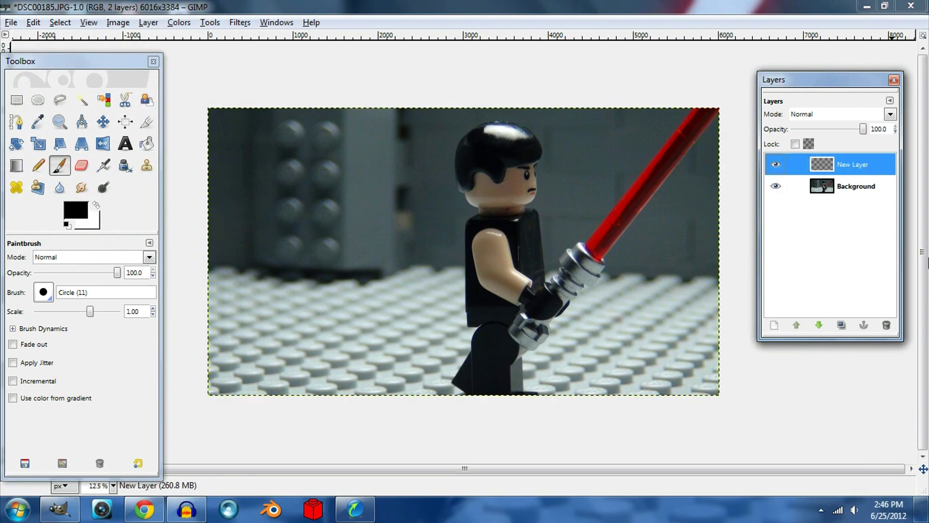
# - Outline the saber blade with Free Select and set the foreground colour to ff0000
pyautogui.click(60, 100)
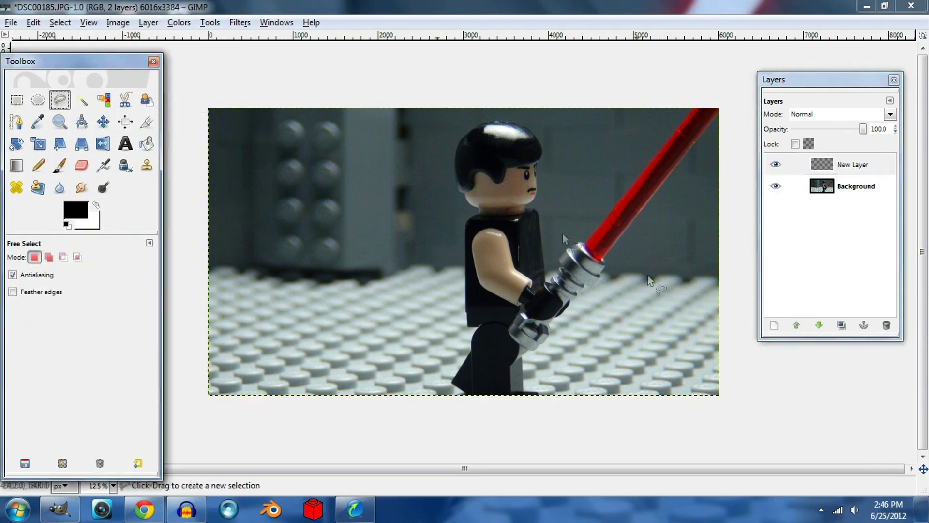
pyautogui.click(584, 247)
pyautogui.click(602, 260)
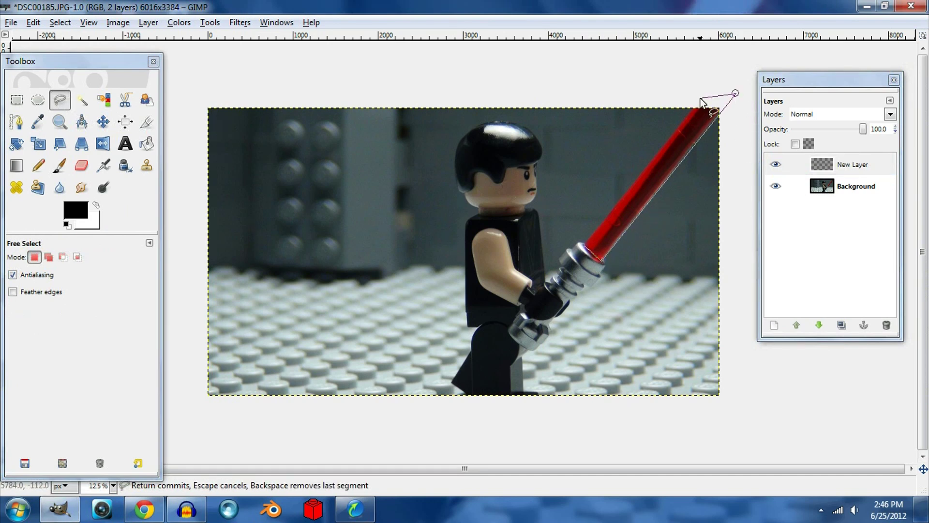
pyautogui.click(700, 97)
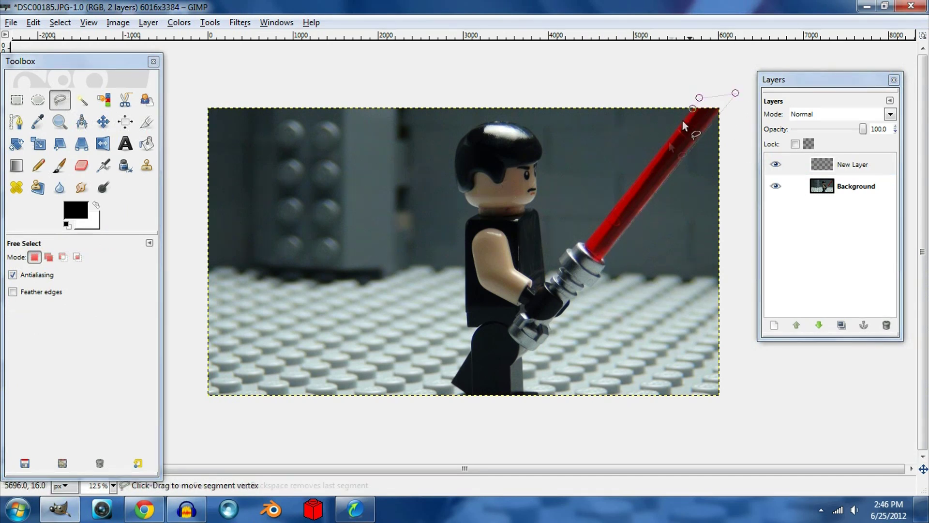
pyautogui.click(584, 247)
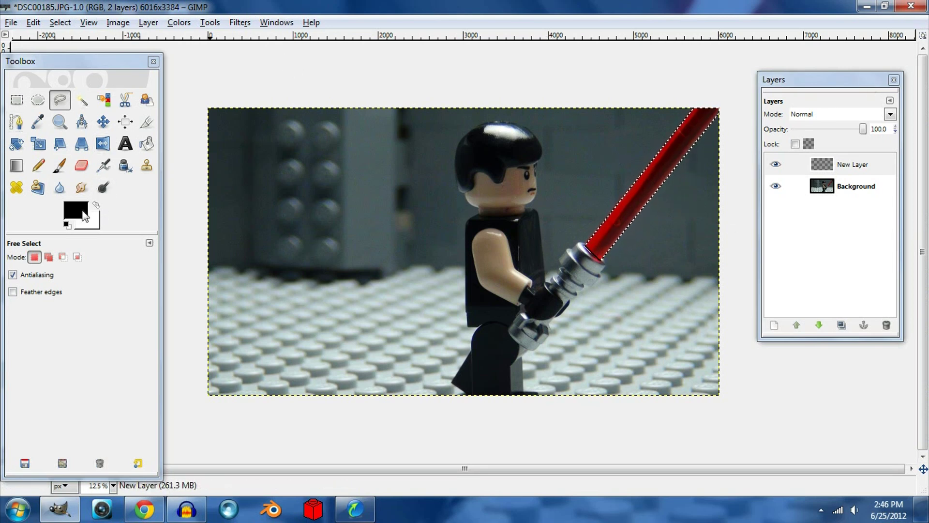
pyautogui.click(84, 216)
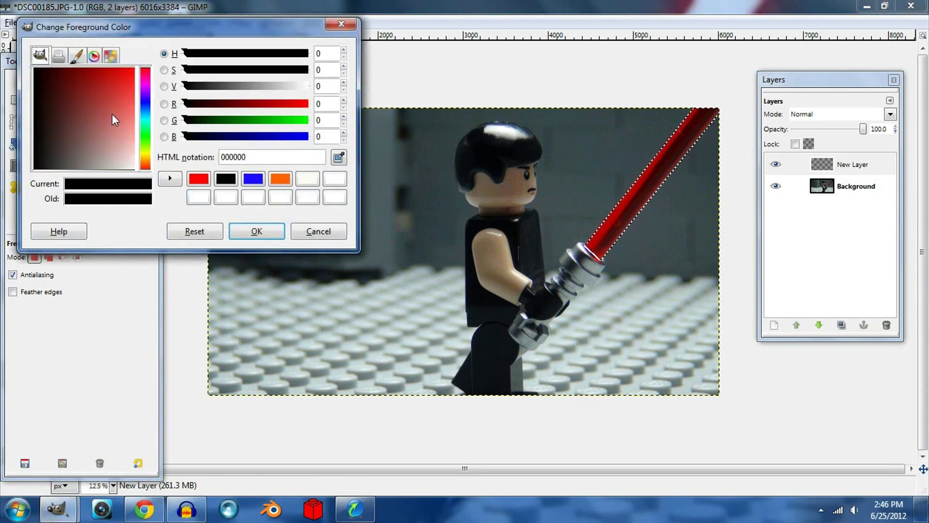
pyautogui.click(135, 68)
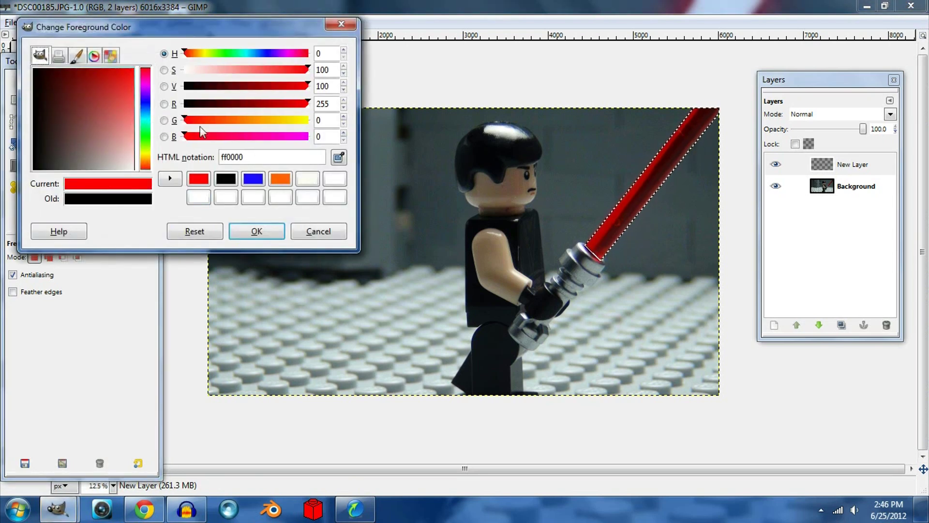
# - Paint the outlined blade solid red using the Circle (19) paintbrush
pyautogui.click(270, 231)
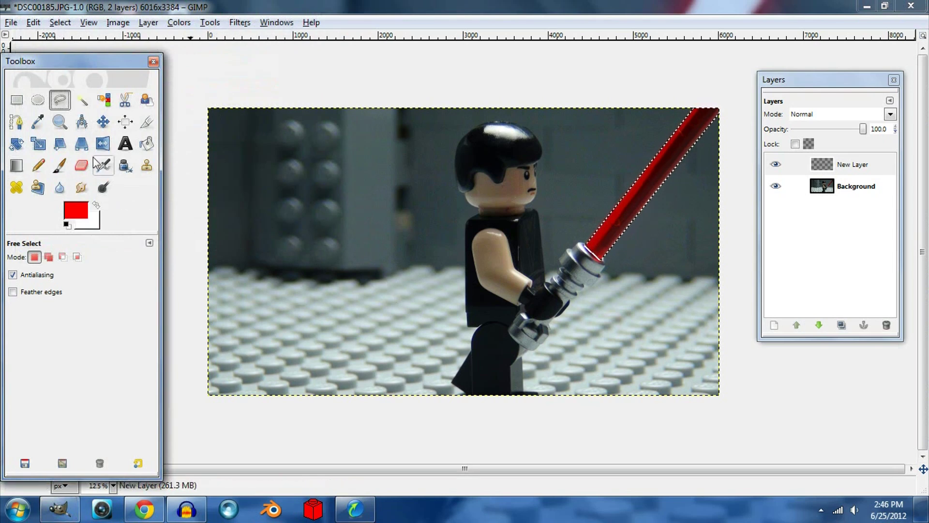
pyautogui.click(59, 165)
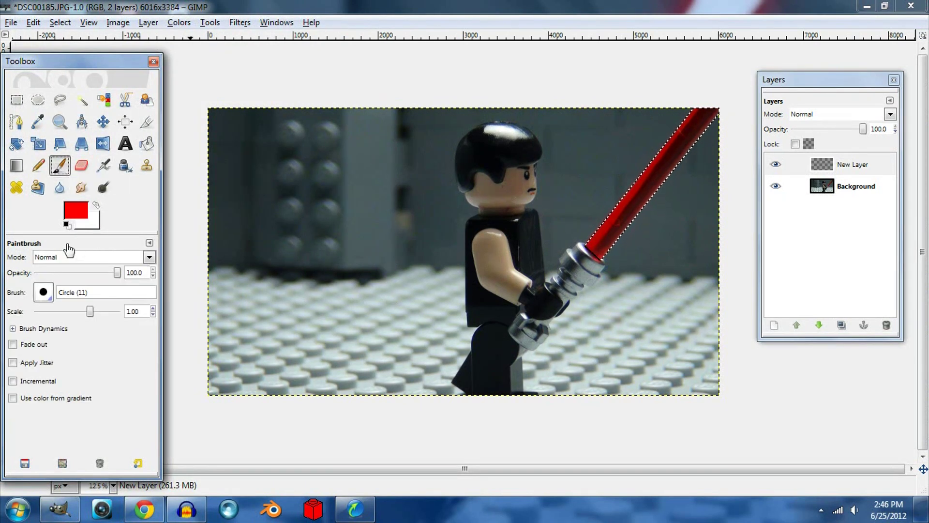
pyautogui.click(45, 292)
pyautogui.click(97, 350)
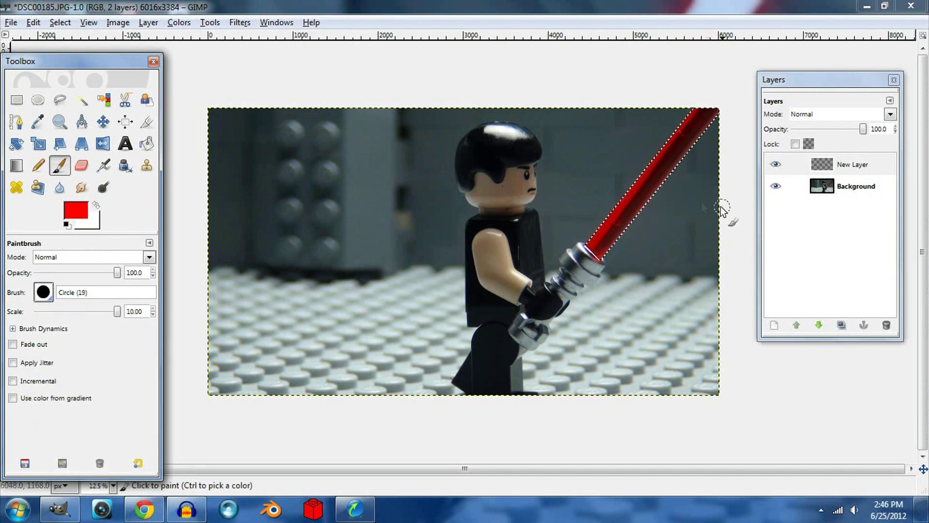
pyautogui.moveTo(608, 227); pyautogui.dragTo(602, 242)
pyautogui.moveTo(634, 213)
pyautogui.mouseDown()
pyautogui.moveTo(632, 190)
pyautogui.moveTo(654, 196)
pyautogui.mouseUp()
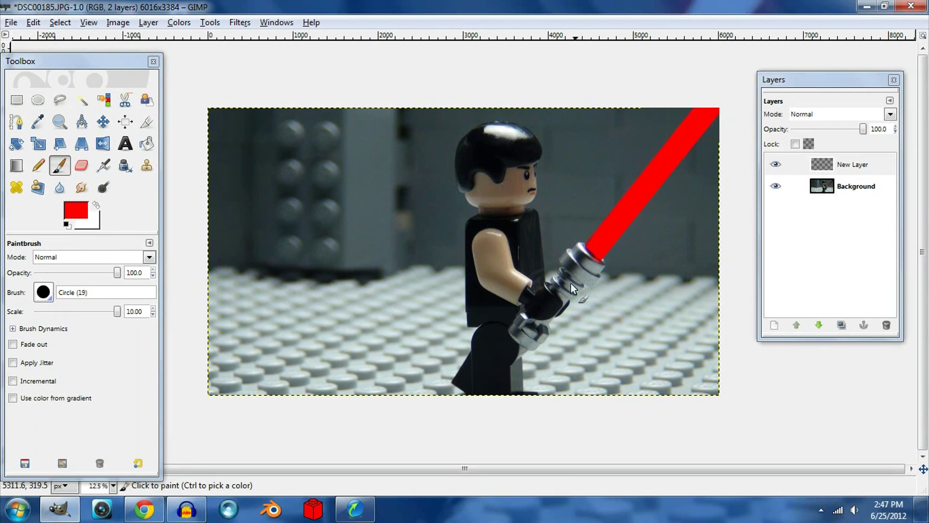
# - Turn the red blade into a selection with Alpha to Selection, then clear it with Select > None
pyautogui.keyDown('alt'); pyautogui.click(822, 164); pyautogui.keyUp('alt')
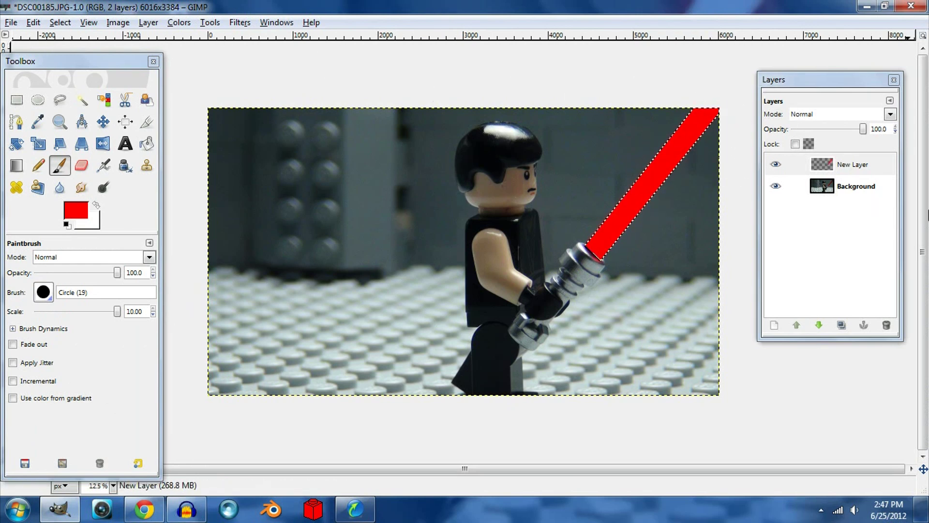
pyautogui.click(60, 22)
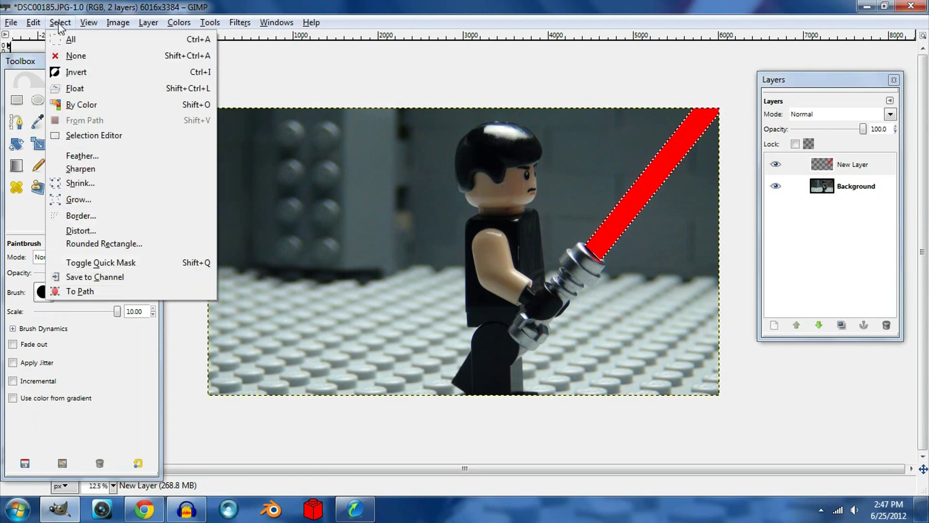
pyautogui.click(77, 57)
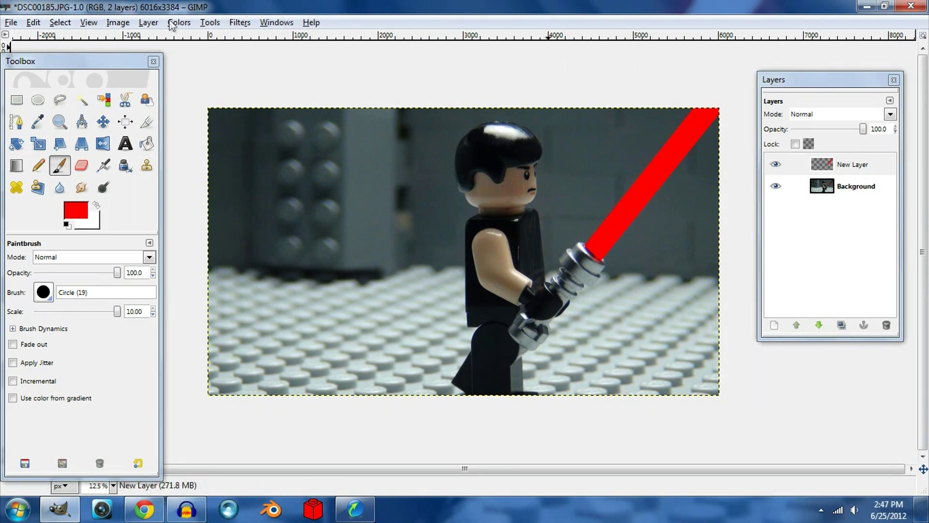
# - Apply Filters > Blur > Gaussian Blur to the red blade on New Layer for a soft glow
pyautogui.click(209, 22)
pyautogui.moveTo(239, 24)
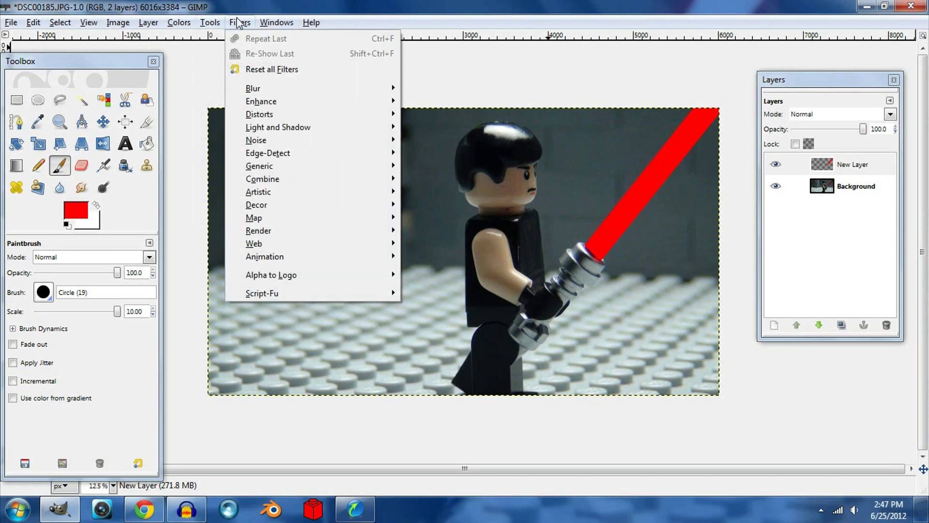
pyautogui.moveTo(281, 90)
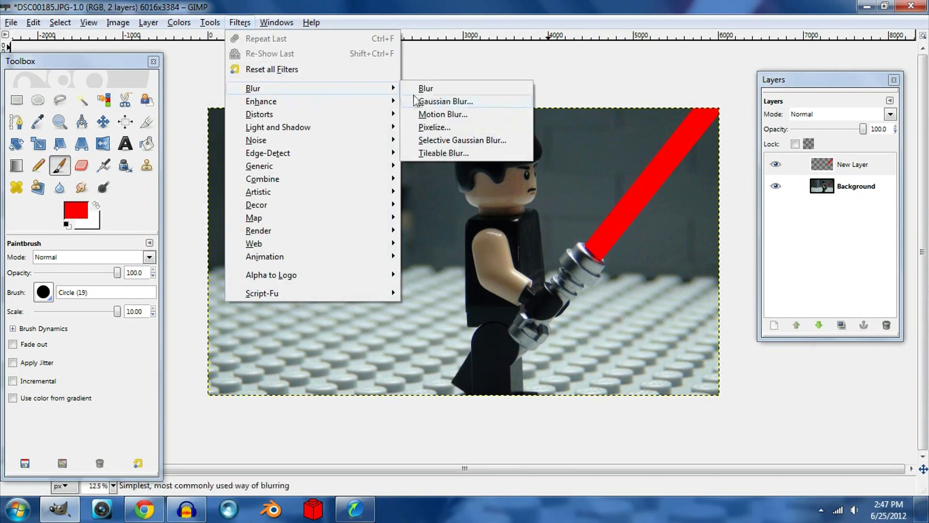
pyautogui.click(459, 106)
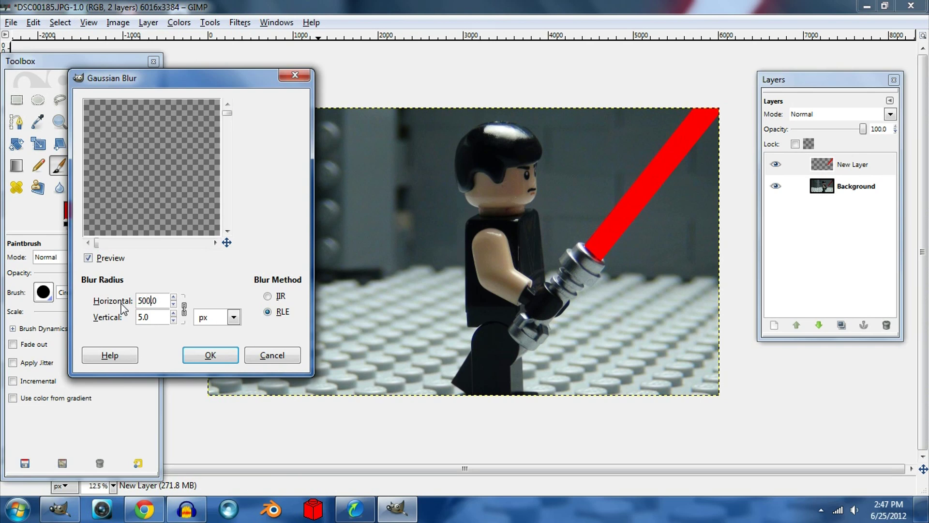
pyautogui.click(211, 353)
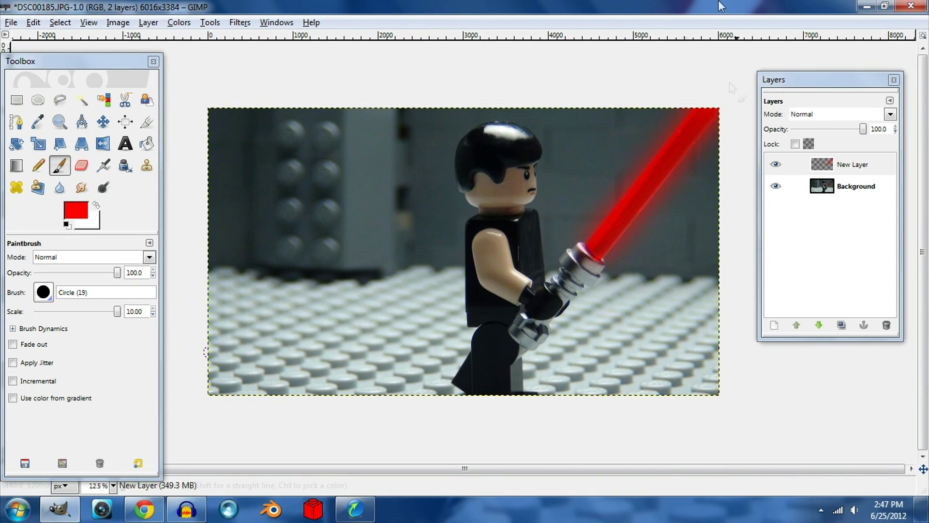
# - Add a transparent New Layer#1 on top and swap colours so white is the foreground
pyautogui.click(775, 326)
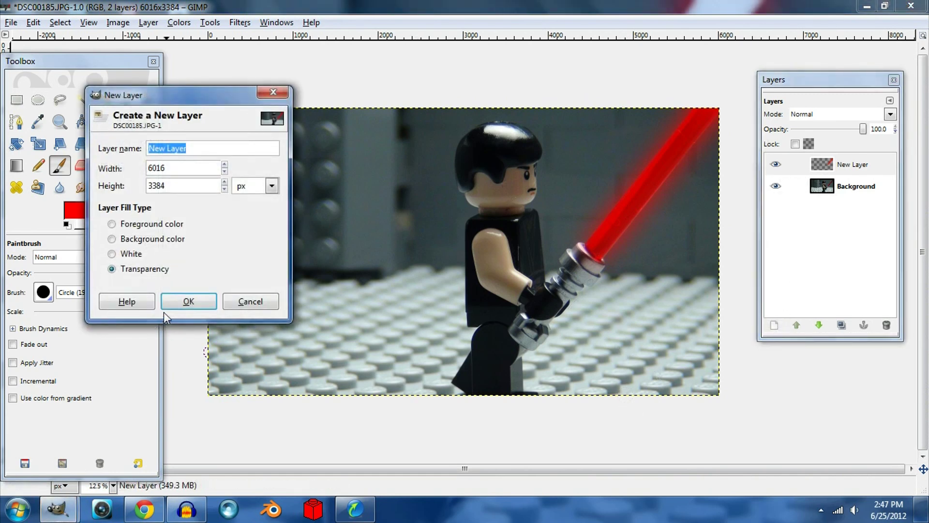
pyautogui.click(176, 307)
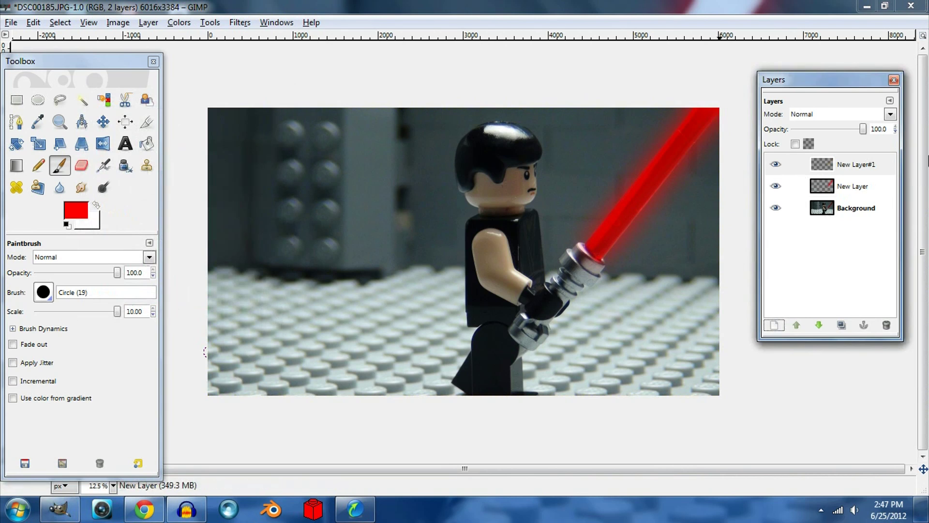
pyautogui.click(97, 206)
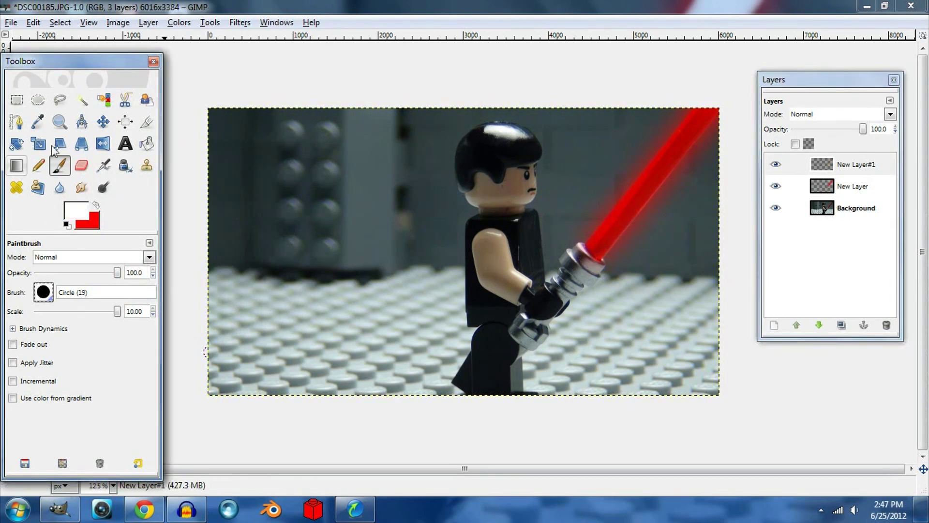
# - Outline the saber blade again with a four-point Free Select polygon
pyautogui.click(57, 107)
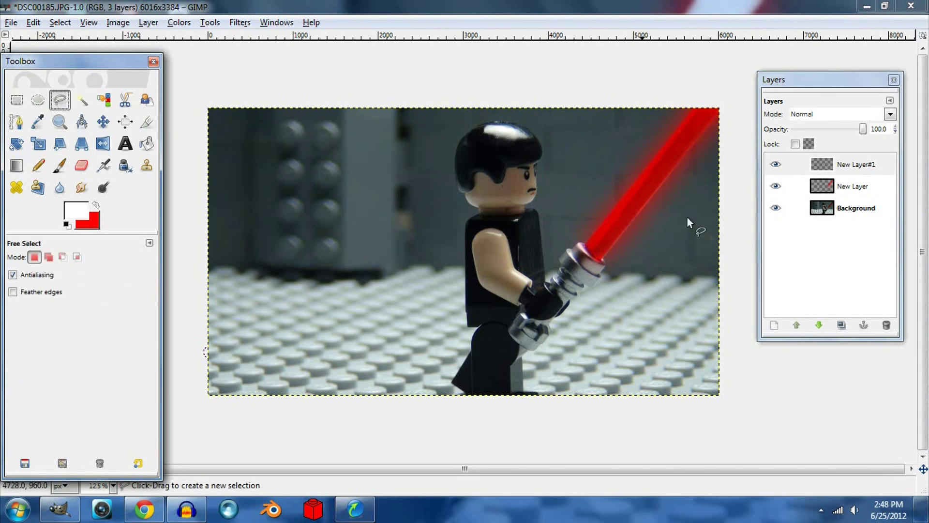
pyautogui.click(585, 241)
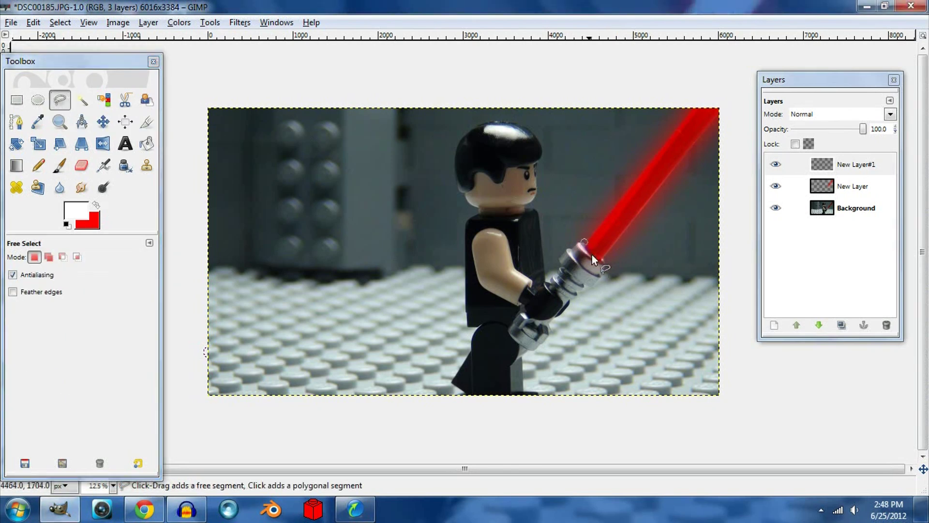
pyautogui.click(600, 258)
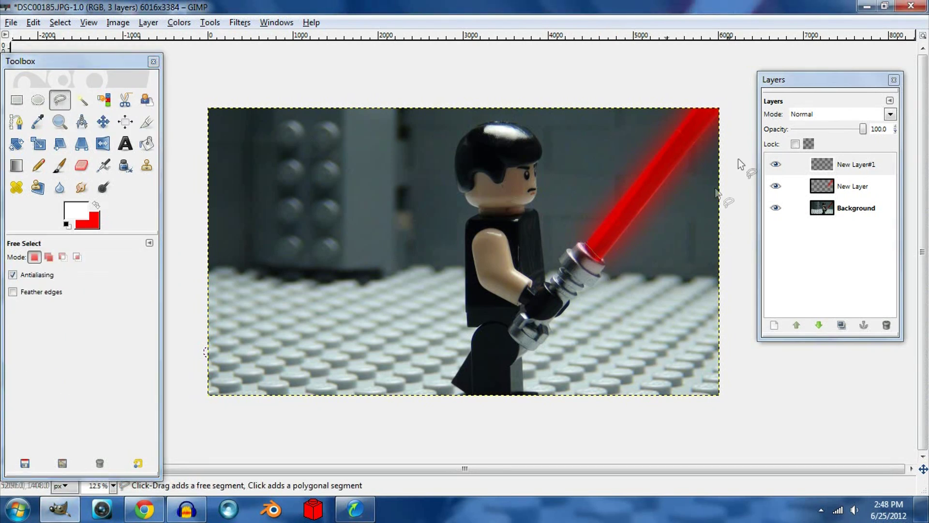
pyautogui.click(733, 97)
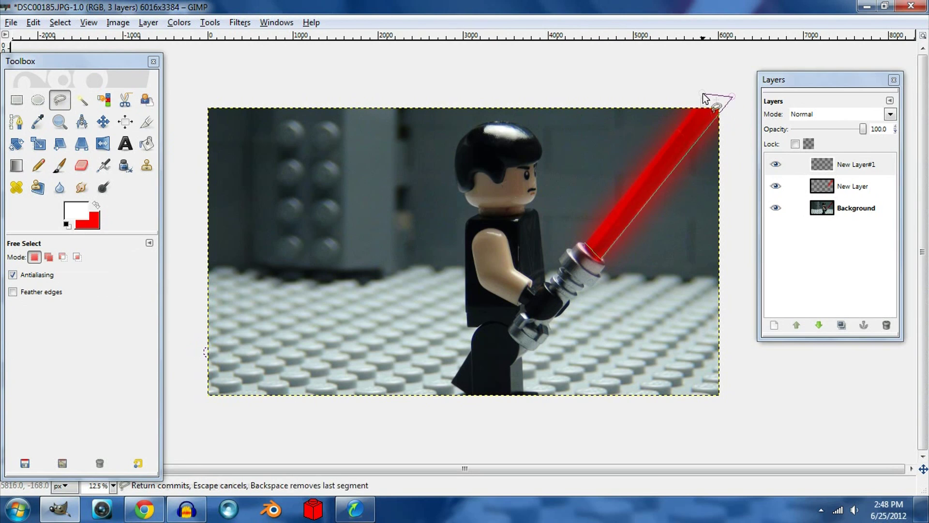
pyautogui.click(587, 242)
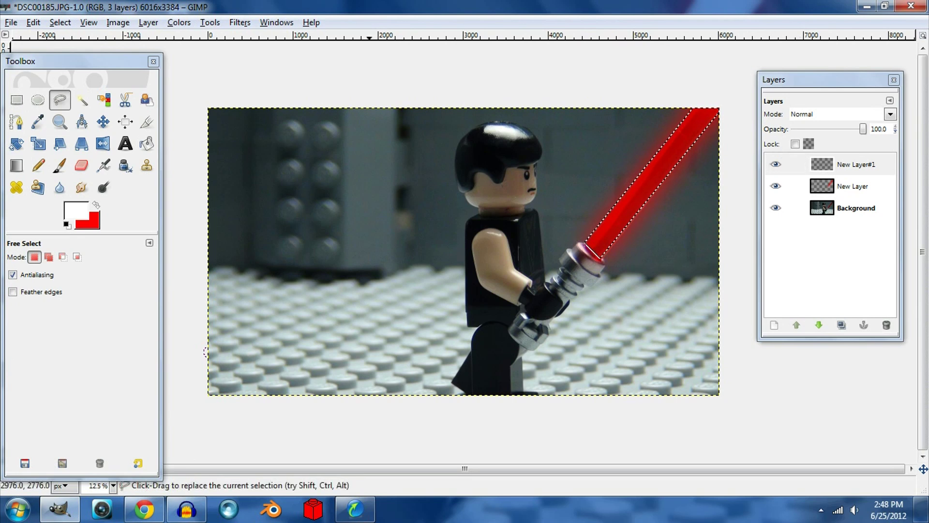
# - Paint white inside the blade selection on New Layer#1, then clear the selection
pyautogui.click(59, 165)
pyautogui.moveTo(692, 139)
pyautogui.mouseDown()
pyautogui.moveTo(597, 239)
pyautogui.moveTo(731, 89)
pyautogui.moveTo(655, 141)
pyautogui.moveTo(649, 193)
pyautogui.mouseUp()
pyautogui.moveTo(723, 91)
pyautogui.mouseDown()
pyautogui.moveTo(656, 206)
pyautogui.moveTo(595, 251)
pyautogui.moveTo(702, 126)
pyautogui.mouseUp()
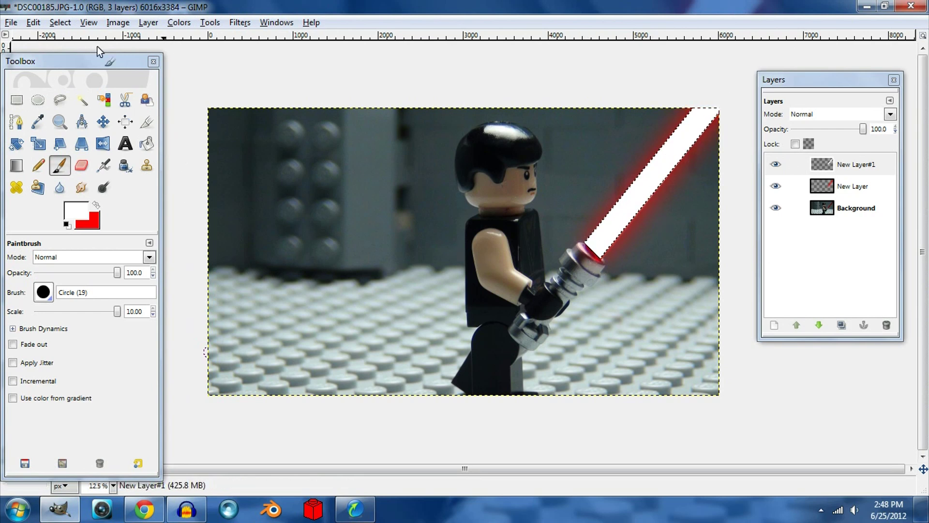
pyautogui.click(67, 25)
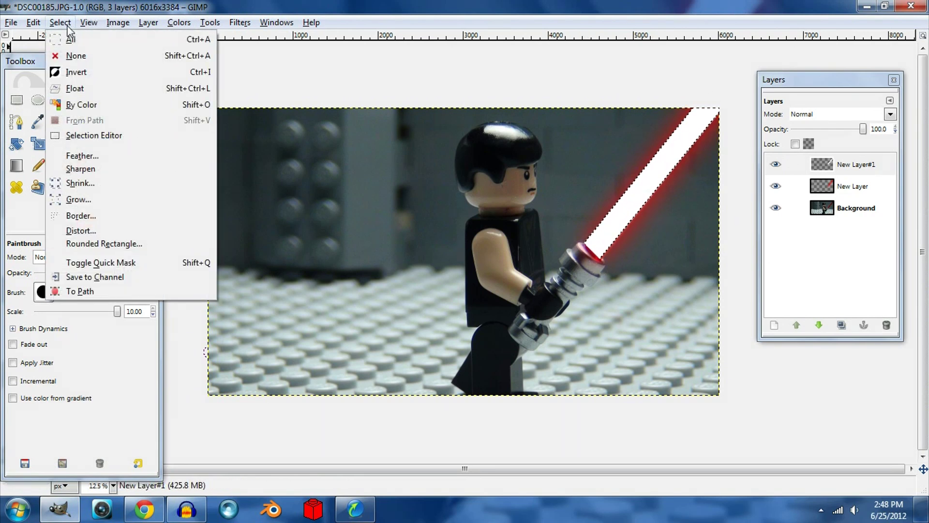
pyautogui.click(101, 55)
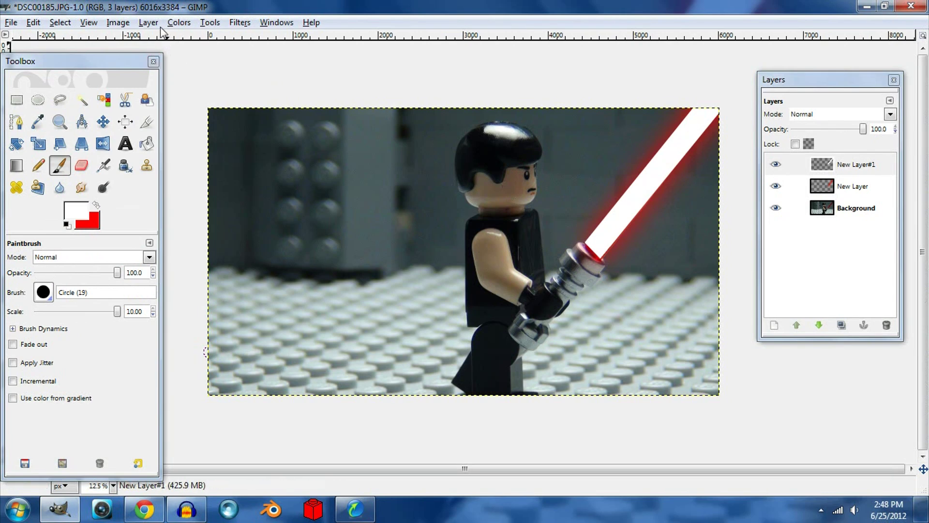
pyautogui.click(242, 23)
# - Gaussian-blur the white core on New Layer#1 with a 75 px horizontal and vertical radius
pyautogui.moveTo(378, 101)
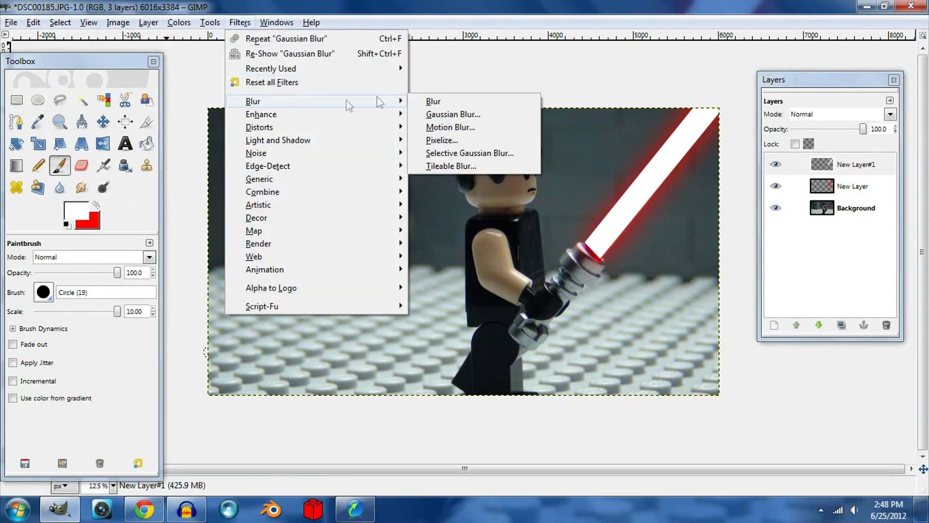
pyautogui.click(469, 114)
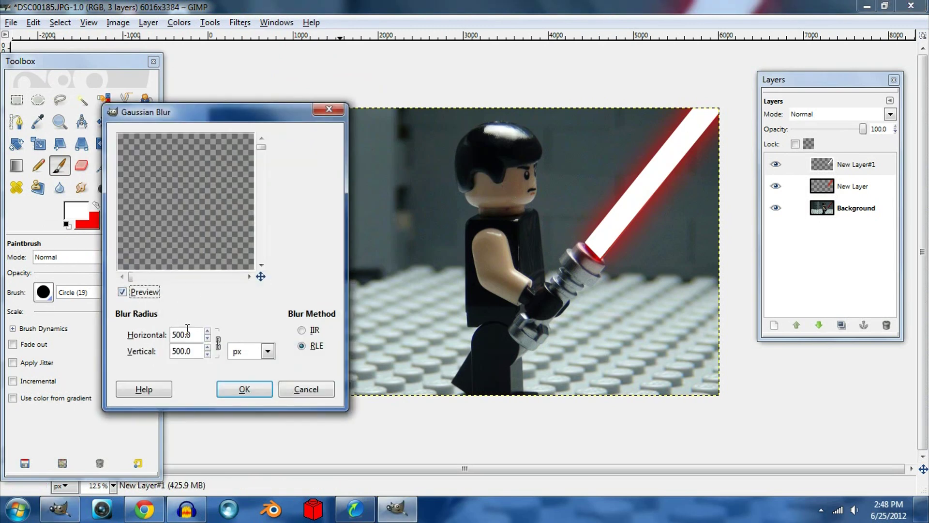
pyautogui.click(179, 334)
pyautogui.moveTo(143, 345); pyautogui.dragTo(138, 335)
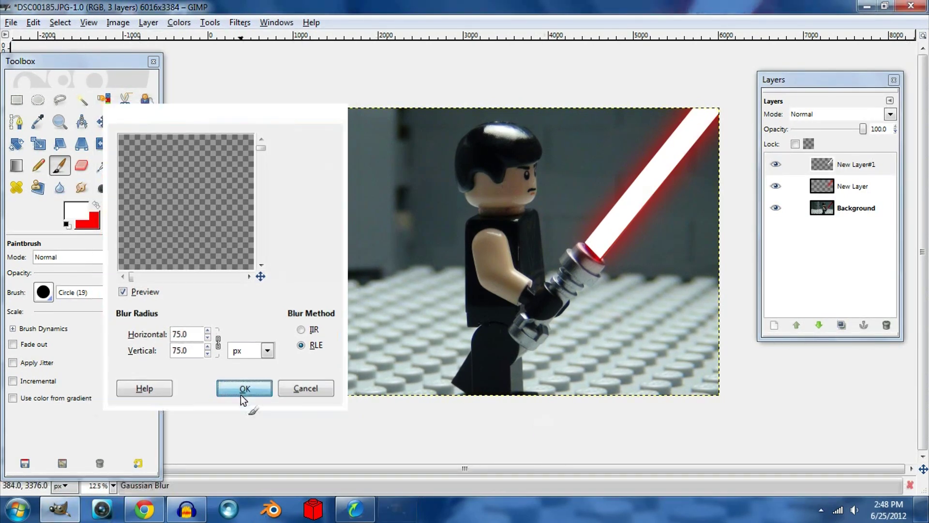
pyautogui.click(240, 394)
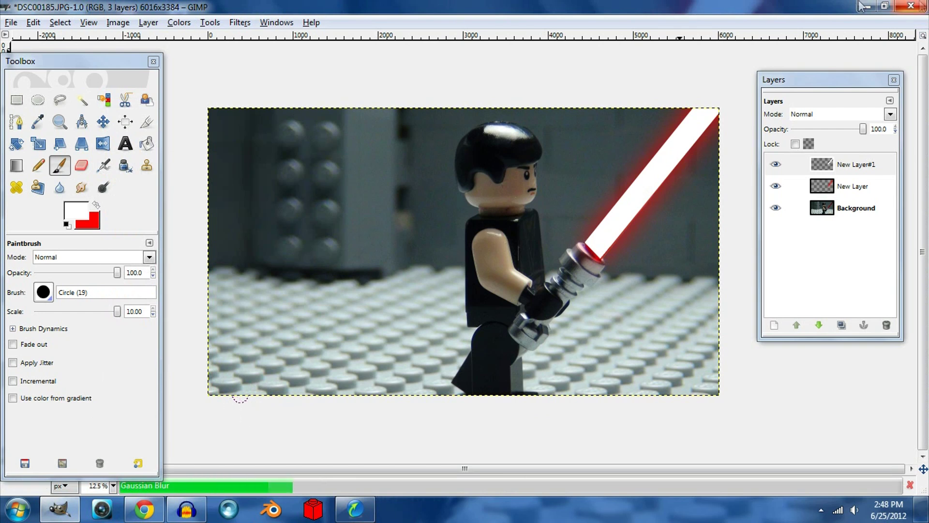